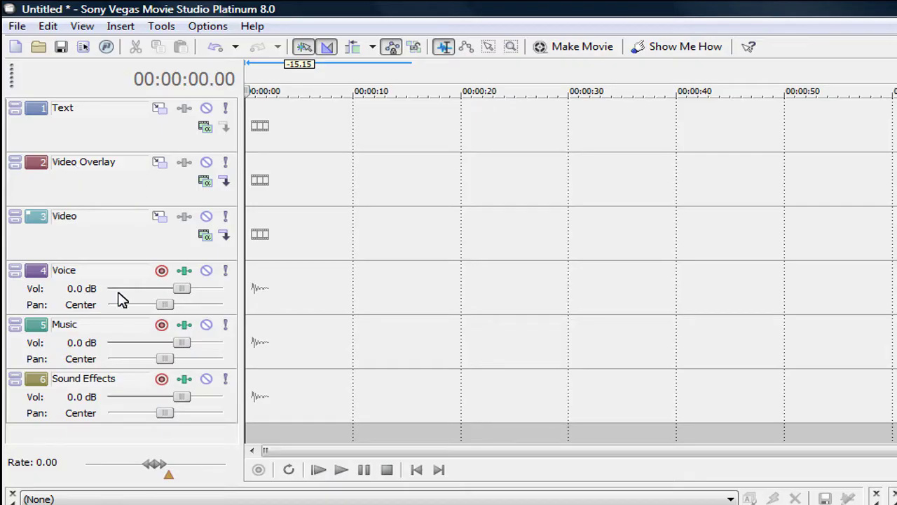
Duplicate the Video track and rename 'Copy of Video' to 'Video 2'.
{"action": "right_click", "coordinate": [68, 139]}
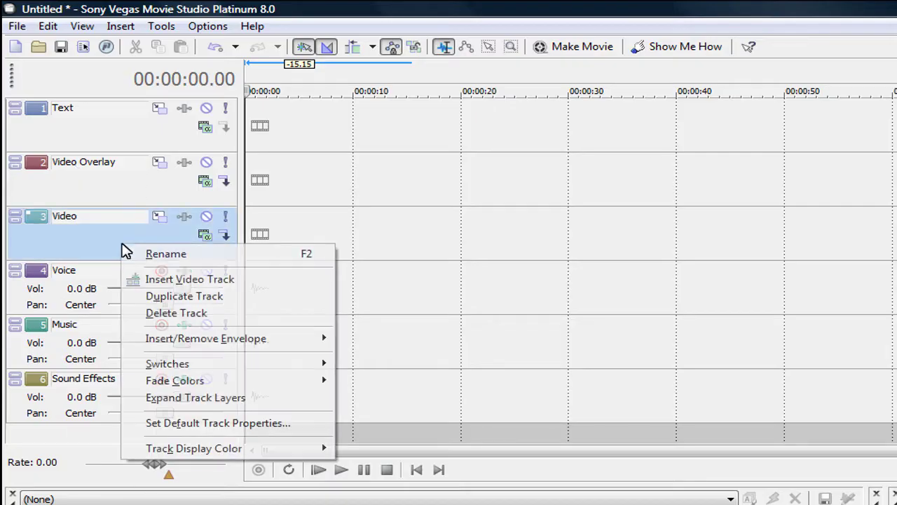
{"action": "left_click", "coordinate": [158, 296]}
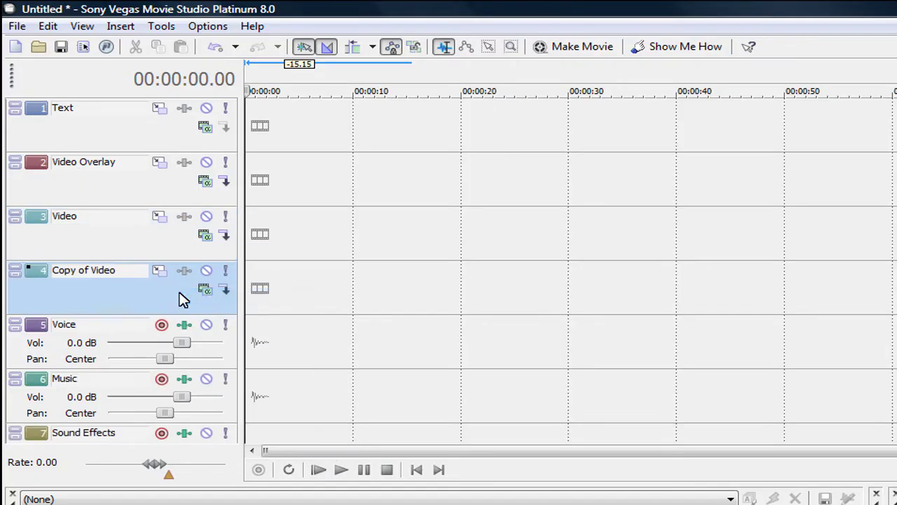
{"action": "right_click", "coordinate": [126, 276]}
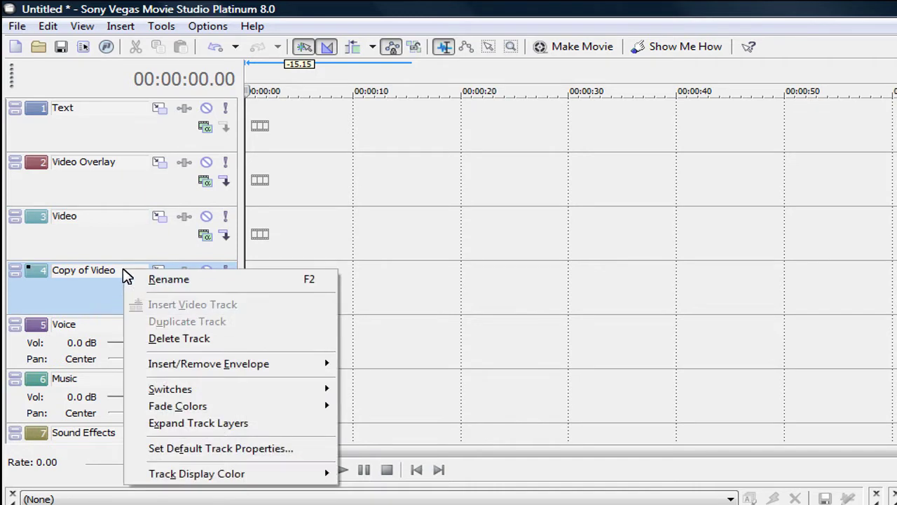
{"action": "left_click", "coordinate": [177, 292]}
{"action": "type", "text": "V"}
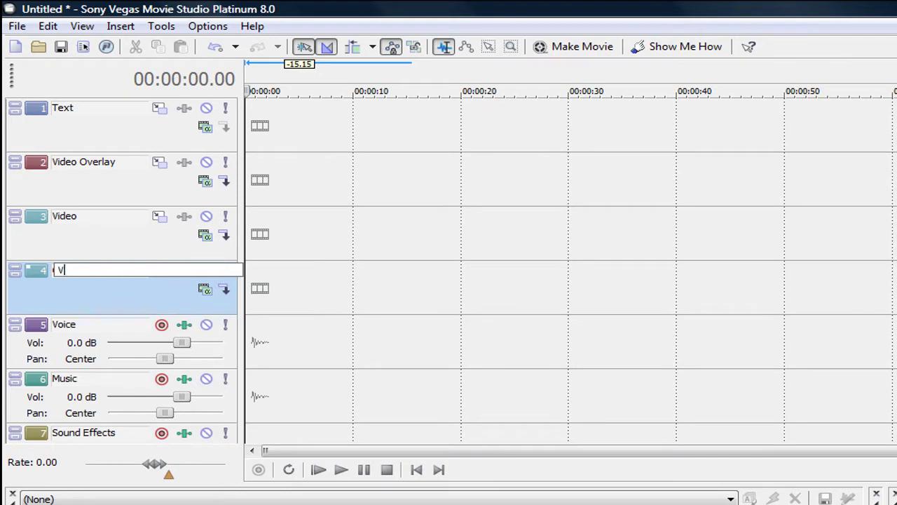
{"action": "type", "text": "ideo 2"}
{"action": "key", "text": "Return"}
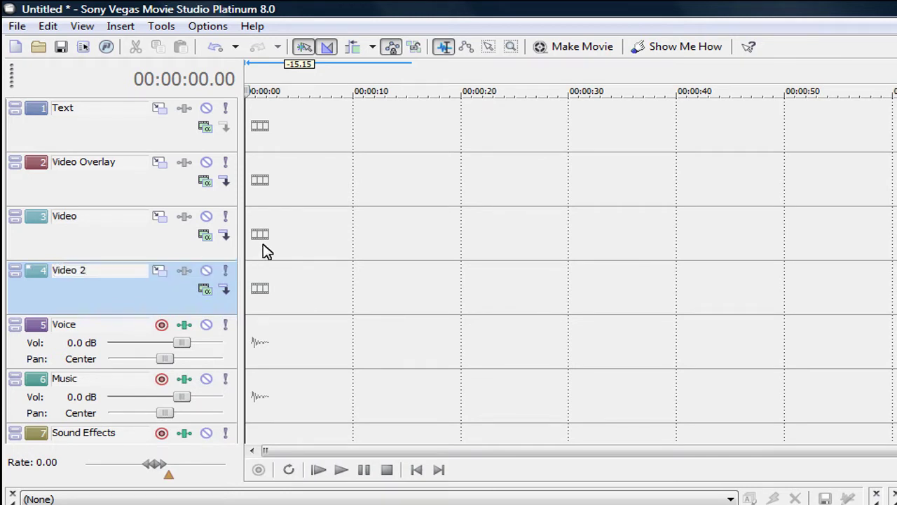
Duplicate the Voice track and rename the copy 'Voice 2'.
{"action": "right_click", "coordinate": [96, 344]}
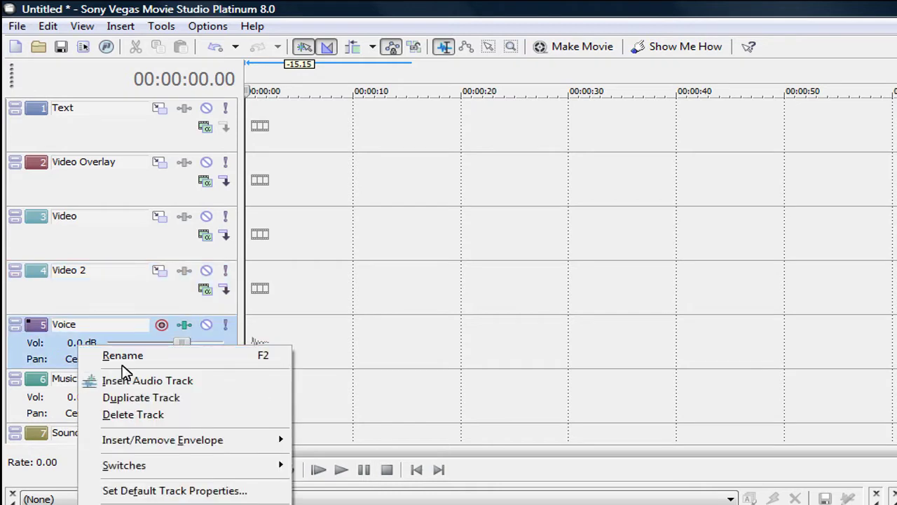
{"action": "left_click", "coordinate": [170, 398]}
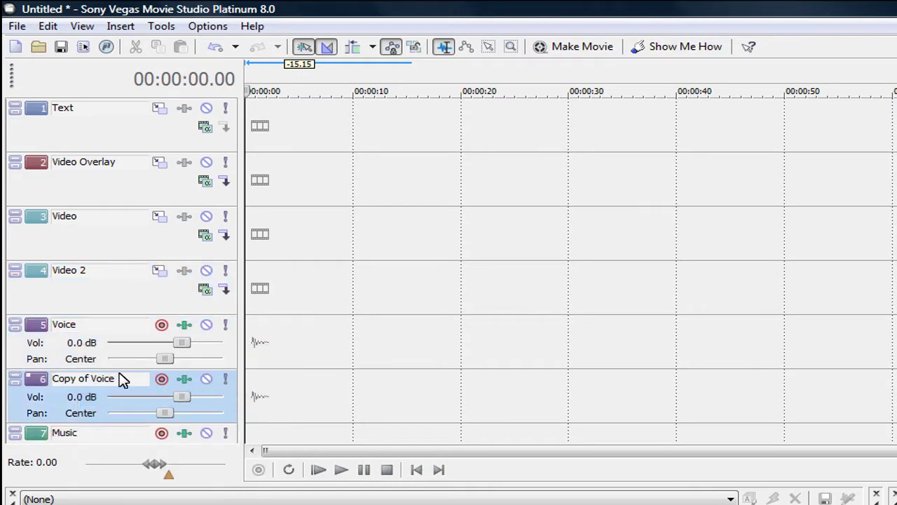
{"action": "right_click", "coordinate": [119, 376]}
{"action": "left_click", "coordinate": [163, 386]}
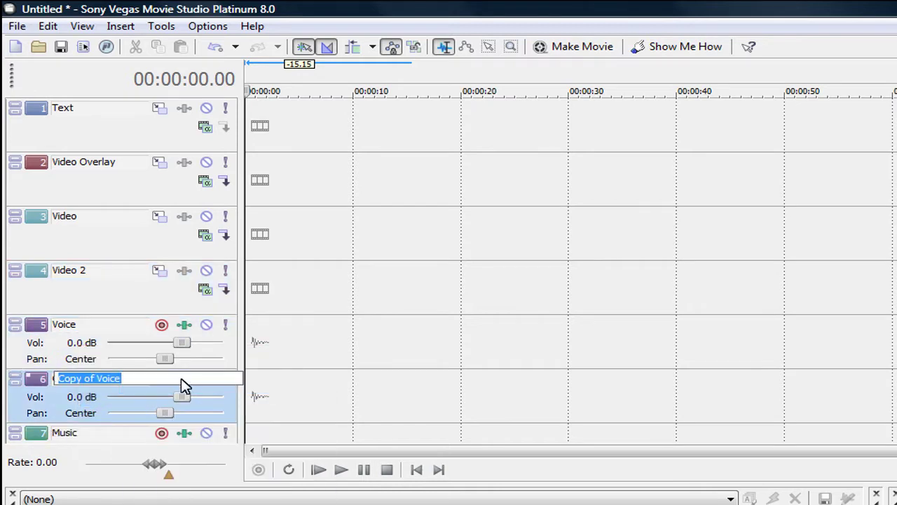
{"action": "type", "text": "Voice 2"}
{"action": "key", "text": "Return"}
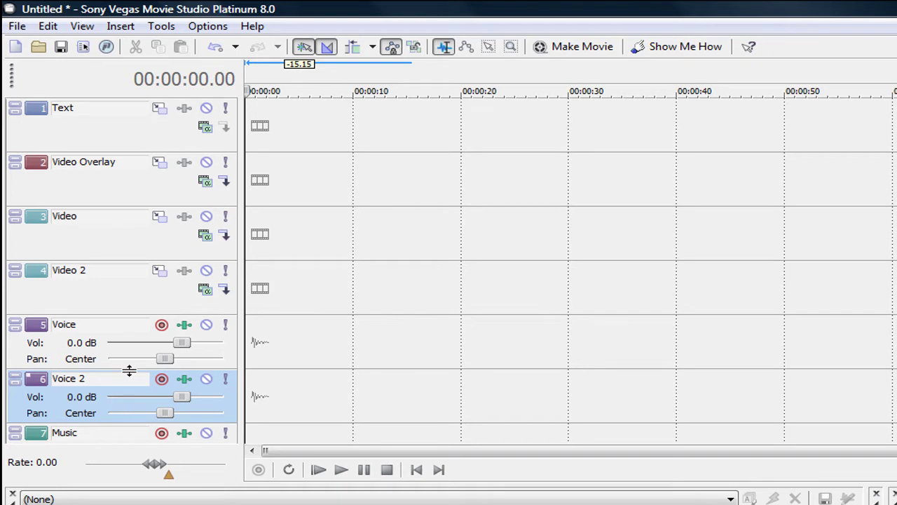
Lower the Voice track volume to -1.0 dB and move it above Video 2.
{"action": "left_click", "coordinate": [116, 344]}
{"action": "left_click", "coordinate": [20, 333]}
{"action": "right_click", "coordinate": [83, 331]}
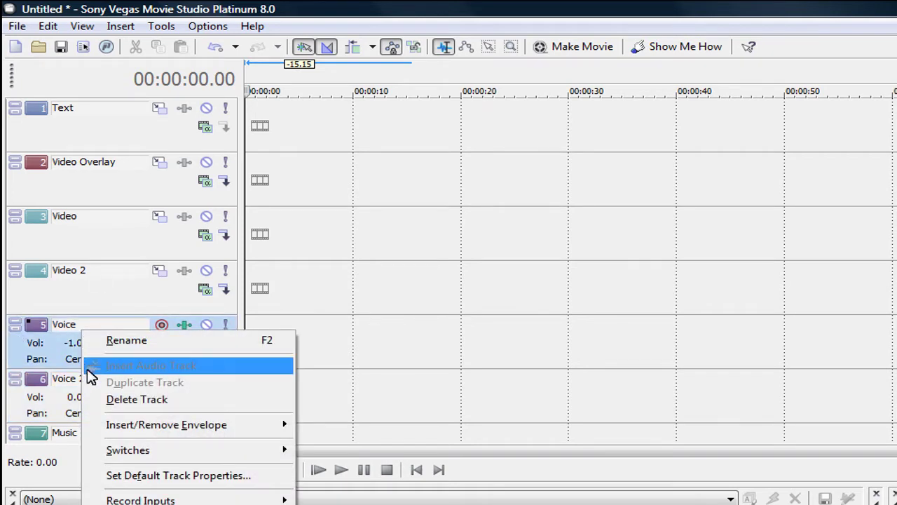
{"action": "left_click", "coordinate": [21, 357]}
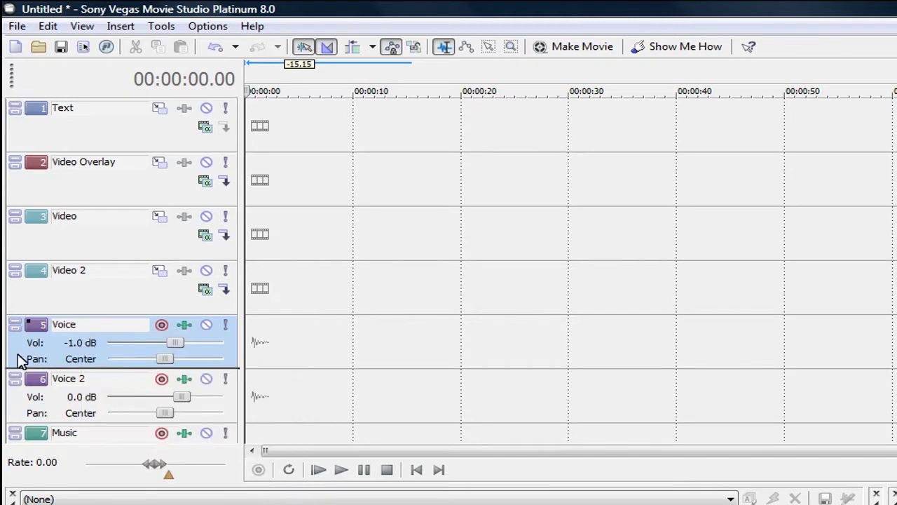
{"action": "left_click_drag", "start_coordinate": [27, 325], "coordinate": [44, 270]}
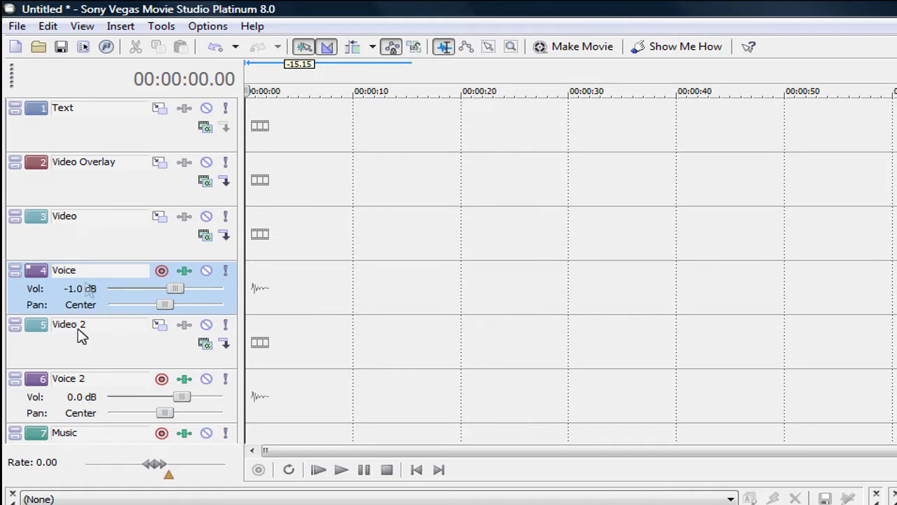
Dismiss the Voice track options unused and select the Text track at the project start.
{"action": "right_click", "coordinate": [86, 278]}
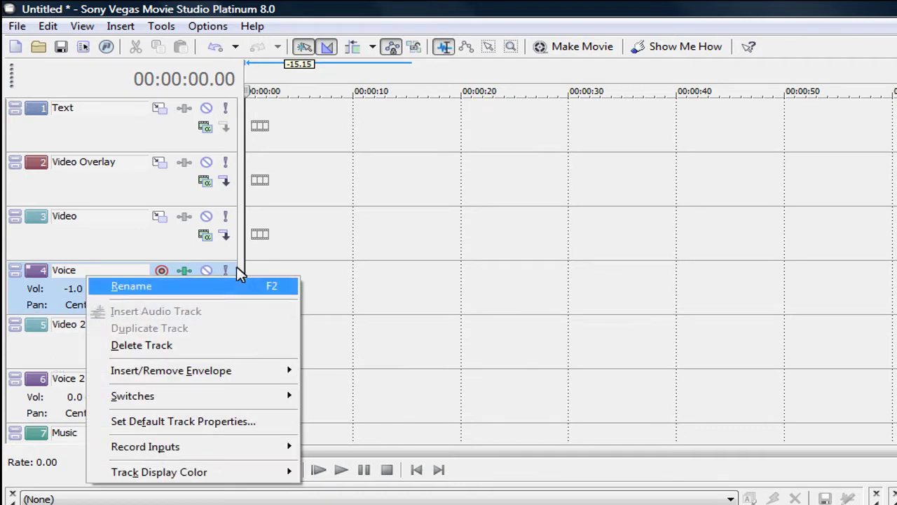
{"action": "left_click", "coordinate": [312, 244]}
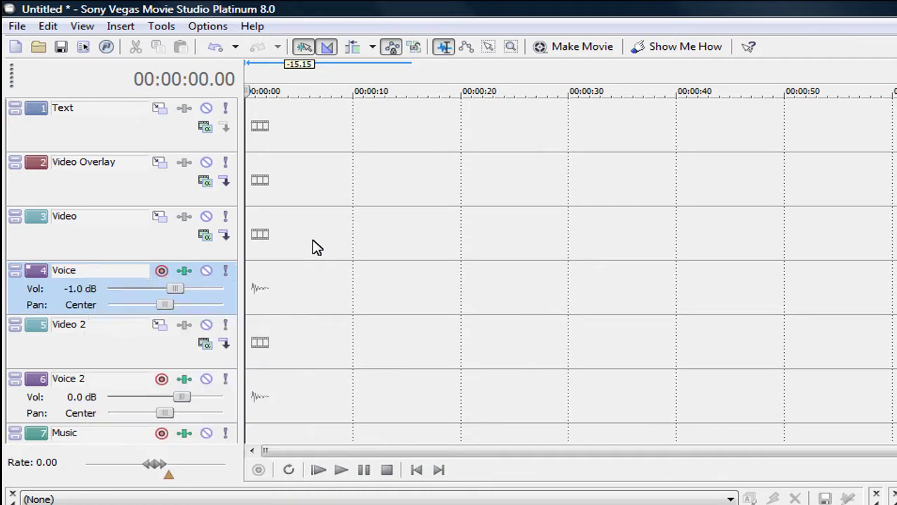
{"action": "left_click", "coordinate": [246, 118]}
Import the allmywiigames clip onto the Video track, then bring up the file chooser again.
{"action": "left_click", "coordinate": [206, 110]}
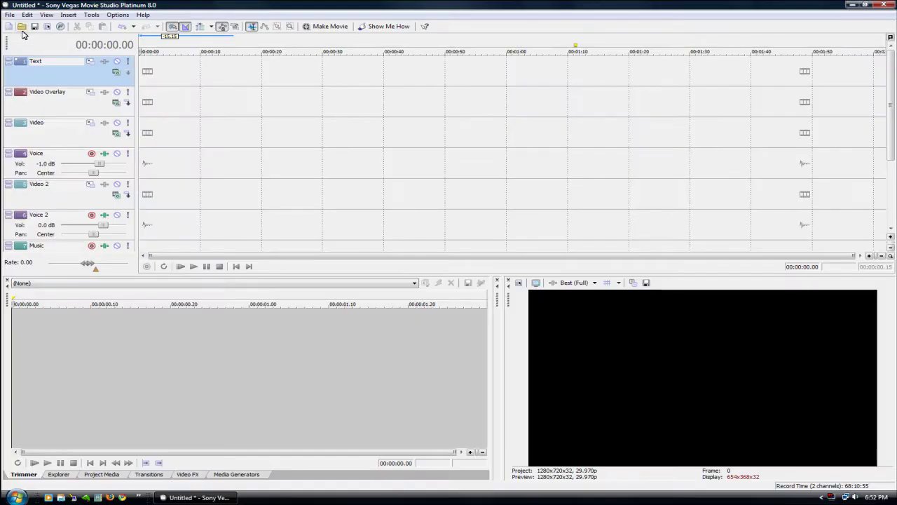
{"action": "left_click", "coordinate": [22, 30]}
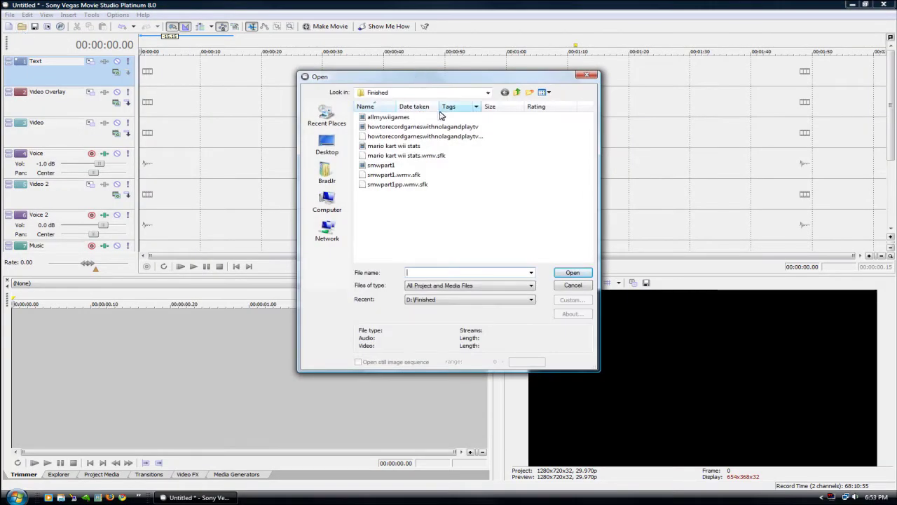
{"action": "left_click", "coordinate": [383, 119]}
{"action": "double_click", "coordinate": [383, 120]}
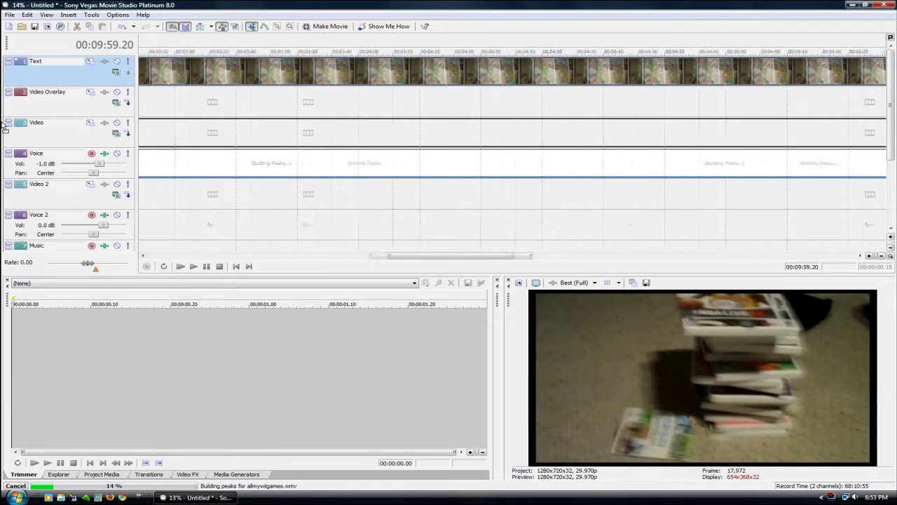
{"action": "left_click_drag", "start_coordinate": [154, 70], "coordinate": [154, 133]}
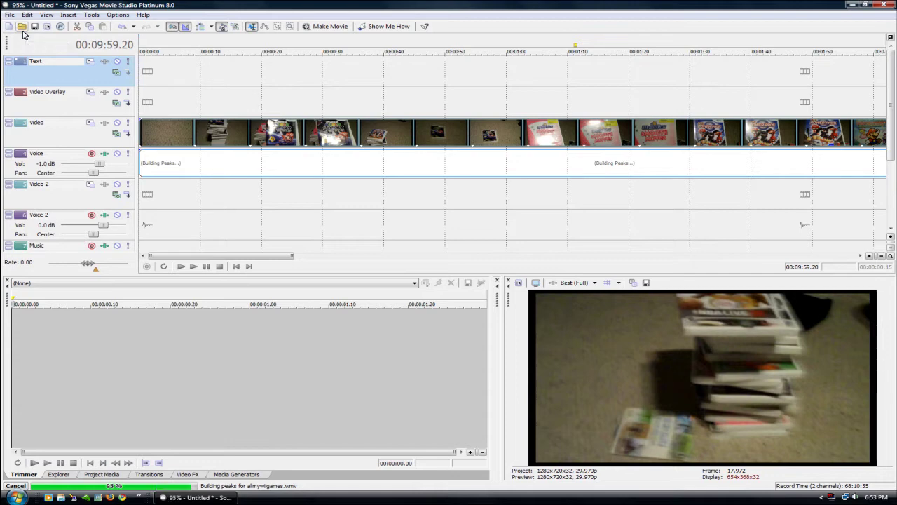
{"action": "left_click", "coordinate": [25, 28]}
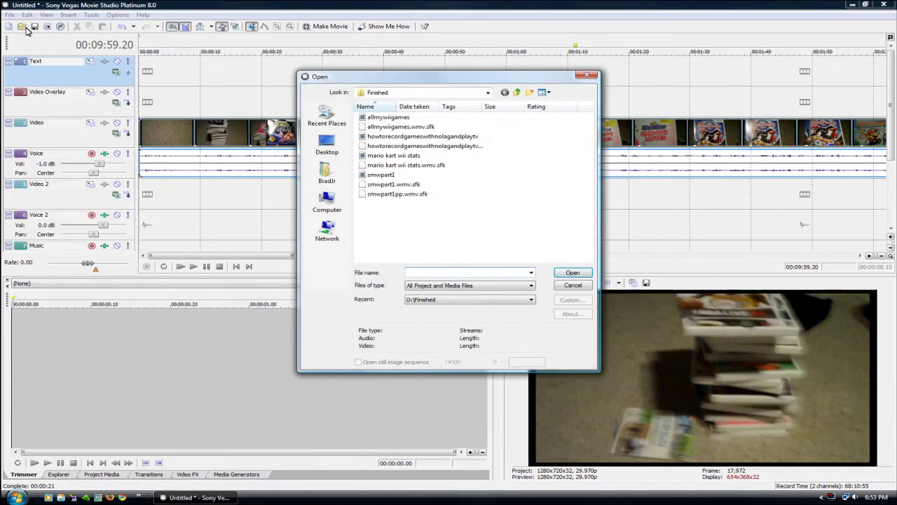
Add the mario kart wii stats clip to Video 2, with its audio on Voice 2.
{"action": "double_click", "coordinate": [402, 156]}
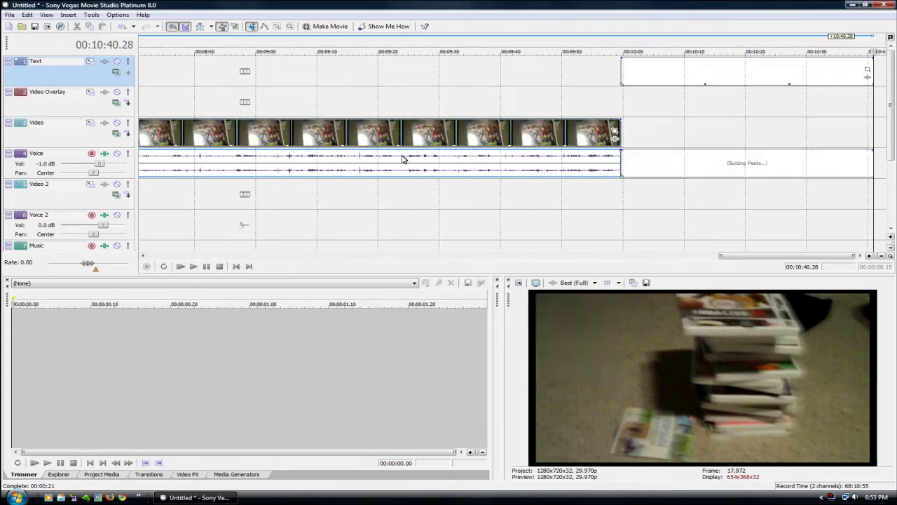
{"action": "left_click_drag", "start_coordinate": [671, 91], "coordinate": [6, 201]}
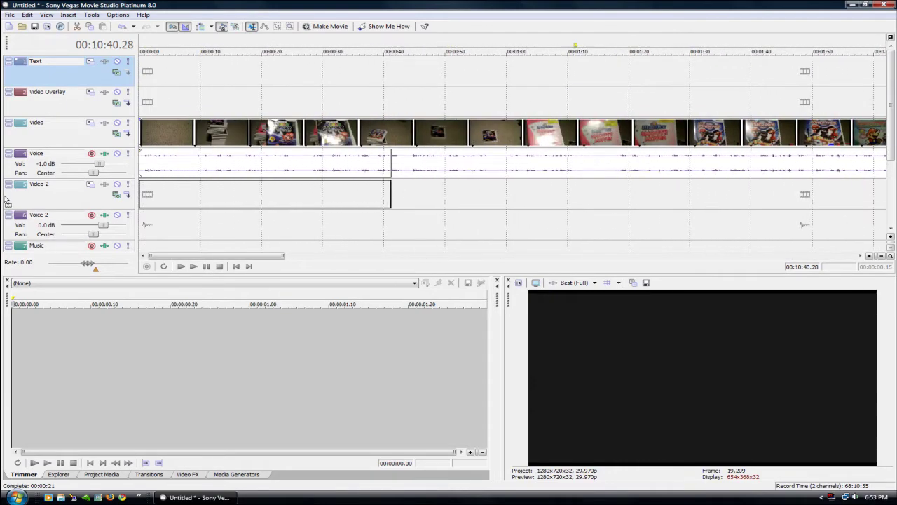
{"action": "mouse_move", "coordinate": [6, 201]}
{"action": "left_mouse_down"}
{"action": "mouse_move", "coordinate": [198, 219]}
{"action": "mouse_move", "coordinate": [154, 206]}
{"action": "left_mouse_up"}
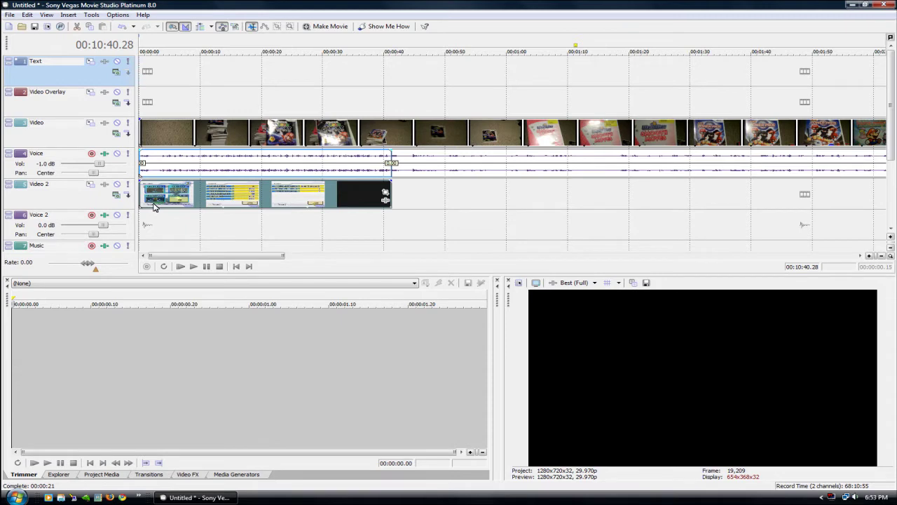
{"action": "left_click_drag", "start_coordinate": [179, 165], "coordinate": [175, 217]}
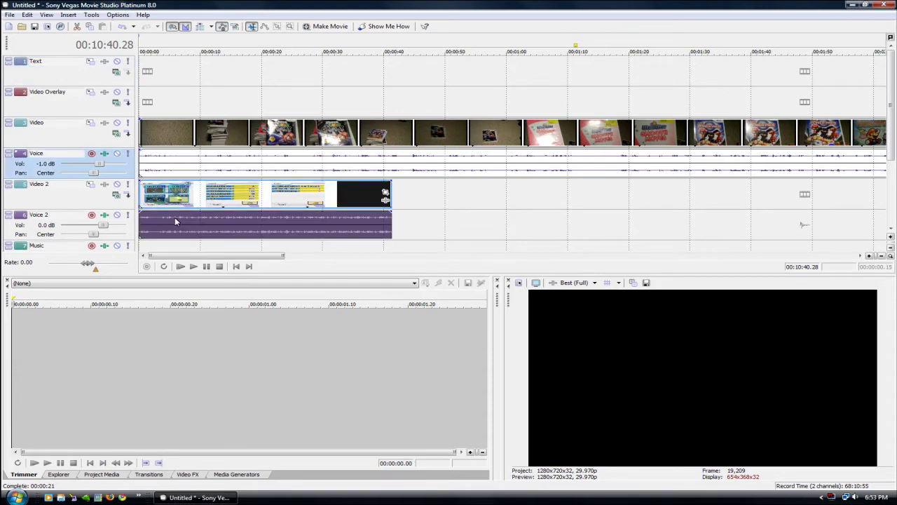
Return the playhead to 00:00:00.00 and bring up the allmywiigames event's context menu.
{"action": "left_click", "coordinate": [422, 194]}
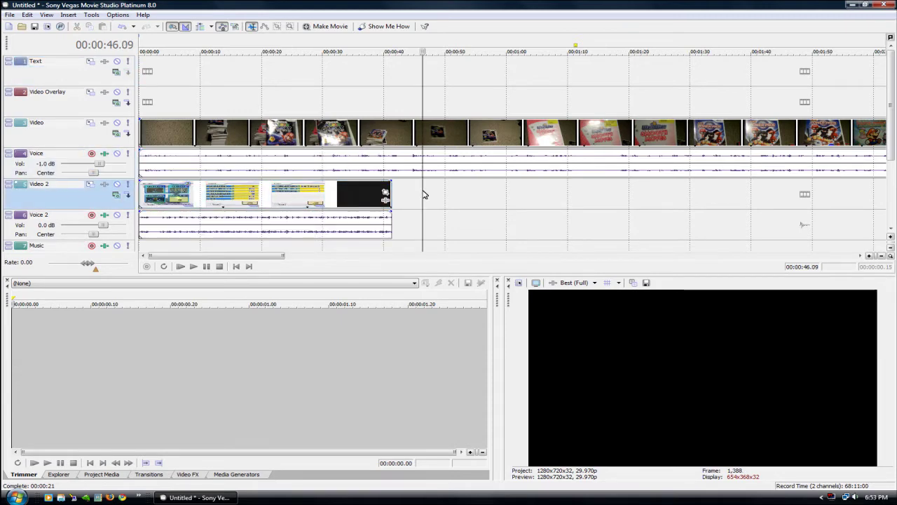
{"action": "left_click", "coordinate": [167, 243]}
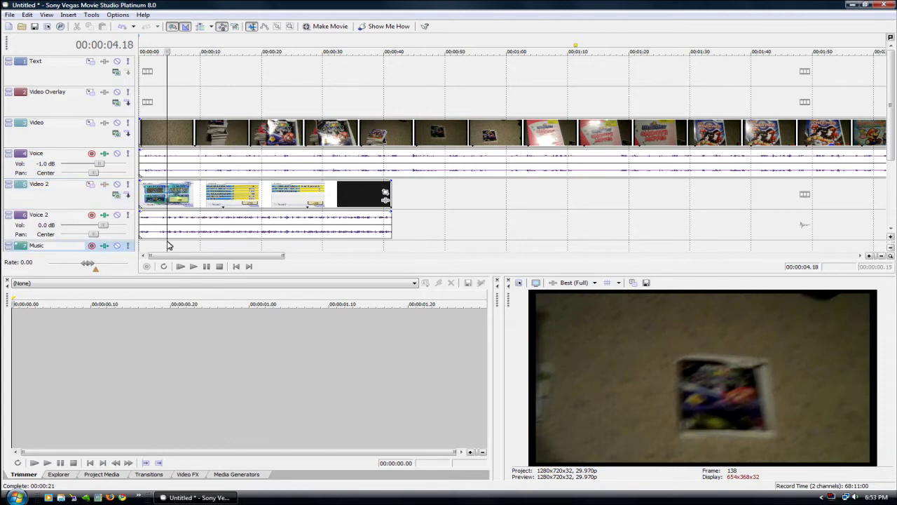
{"action": "left_click", "coordinate": [141, 101]}
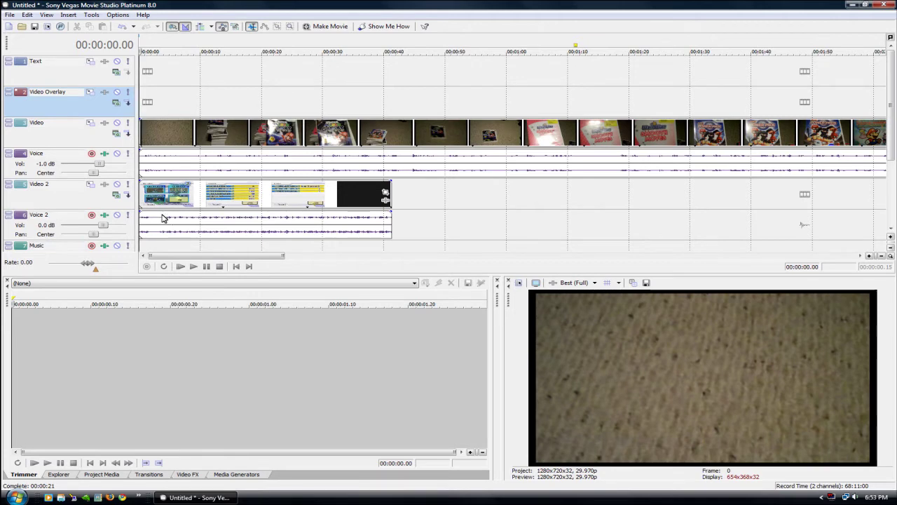
{"action": "right_click", "coordinate": [240, 190]}
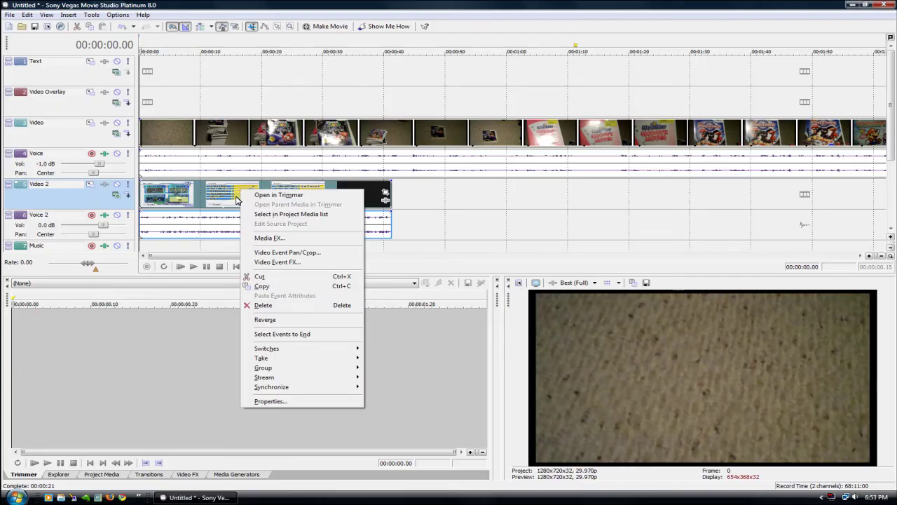
{"action": "right_click", "coordinate": [224, 127]}
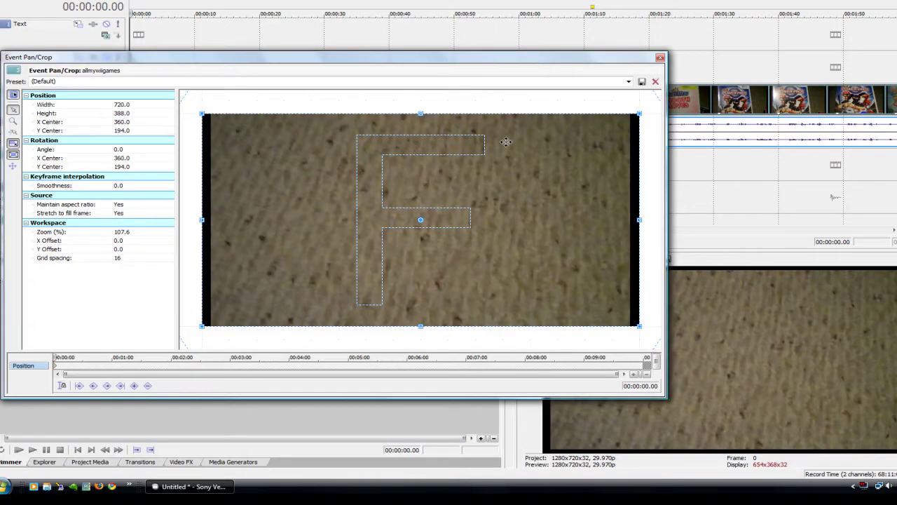
Test enlarging the allmywiigames pan/crop frame, then restore it to roughly full frame.
{"action": "left_click_drag", "start_coordinate": [640, 114], "coordinate": [637, 115]}
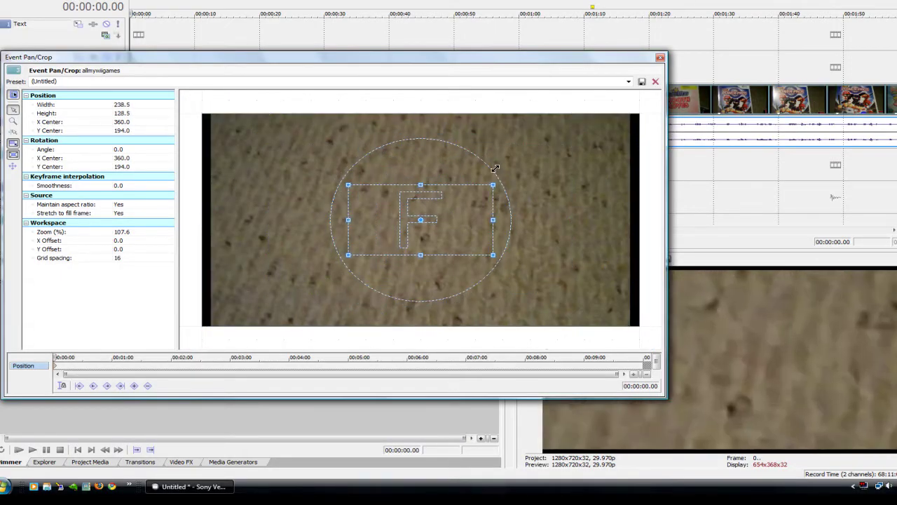
{"action": "left_click_drag", "start_coordinate": [643, 83], "coordinate": [757, 23]}
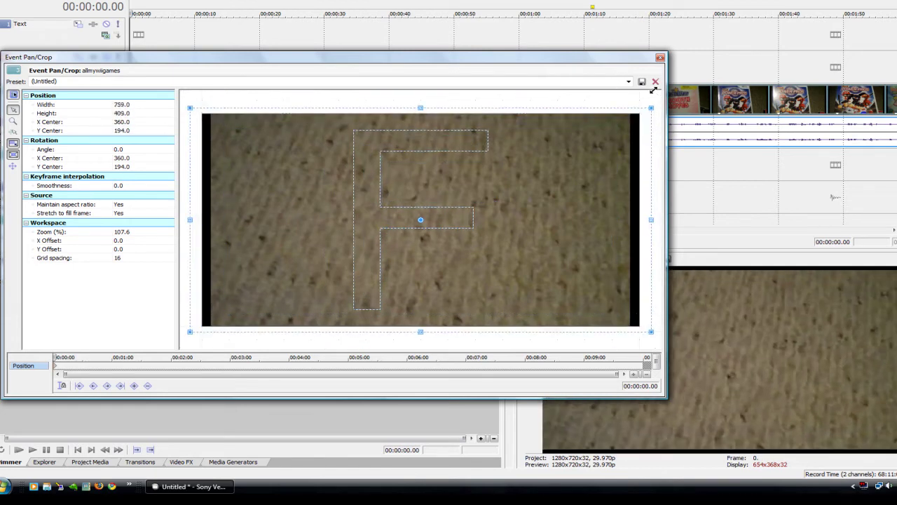
{"action": "left_click_drag", "start_coordinate": [758, 23], "coordinate": [641, 90]}
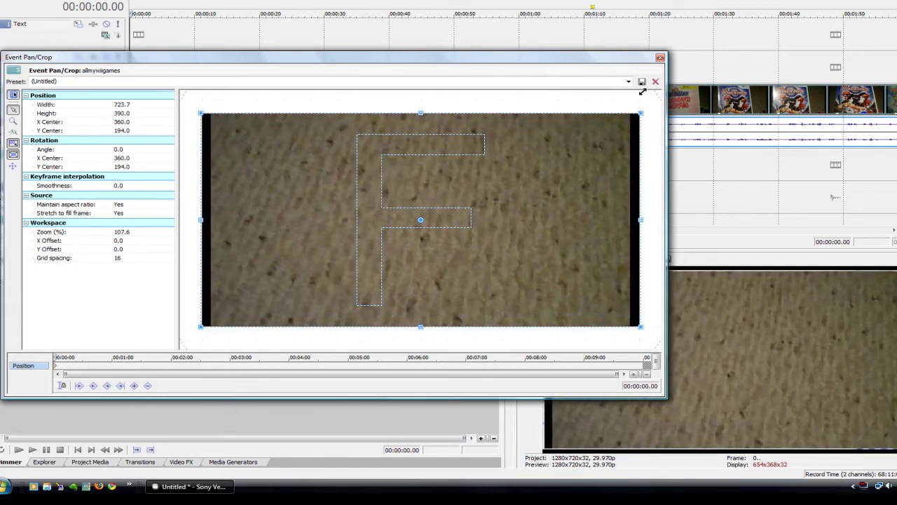
Zoom the pan/crop workspace out and enlarge the frame so the clip becomes an inset.
{"action": "left_click", "coordinate": [14, 121]}
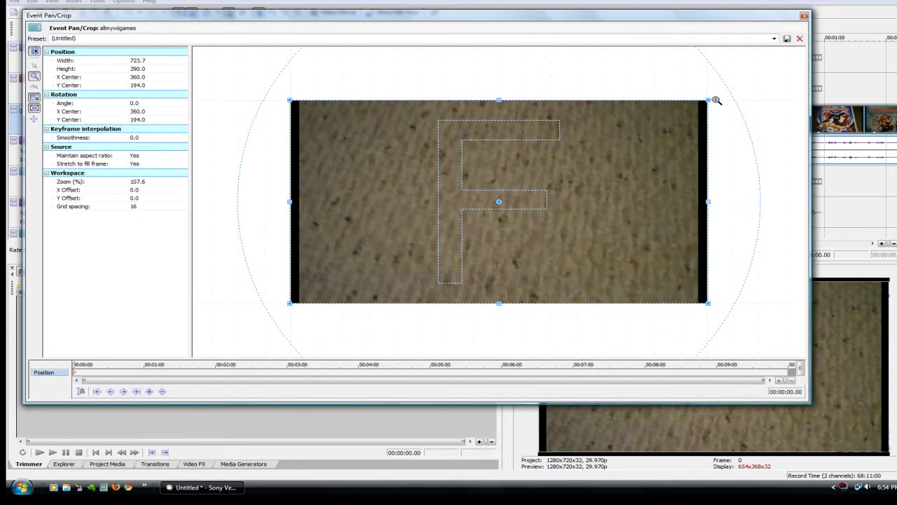
{"action": "right_click", "coordinate": [512, 234]}
{"action": "right_click", "coordinate": [507, 199]}
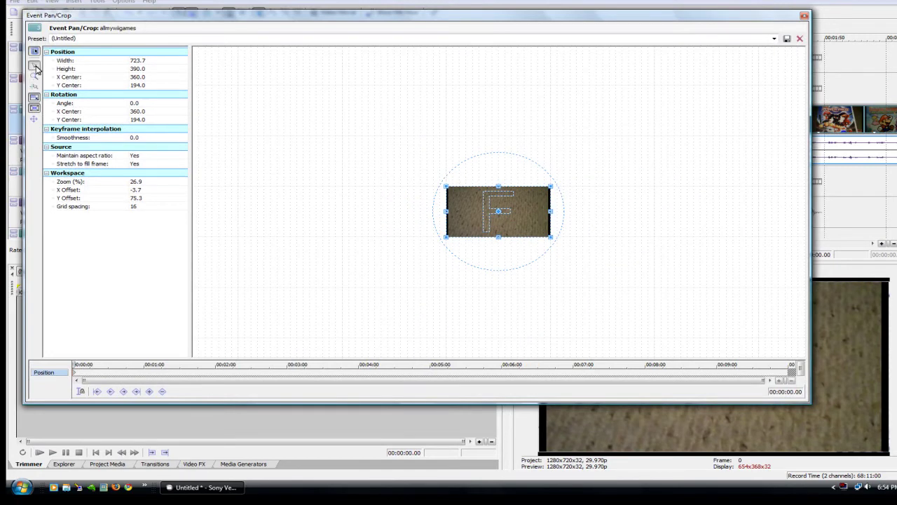
{"action": "mouse_move", "coordinate": [550, 186]}
{"action": "left_mouse_down"}
{"action": "mouse_move", "coordinate": [725, 74]}
{"action": "mouse_move", "coordinate": [581, 180]}
{"action": "mouse_move", "coordinate": [632, 152]}
{"action": "left_mouse_up"}
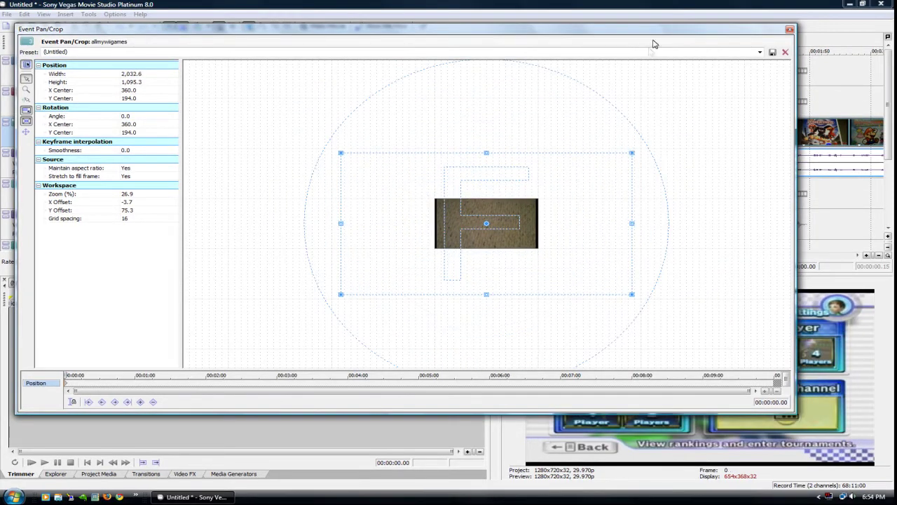
{"action": "left_click_drag", "start_coordinate": [657, 33], "coordinate": [377, 69]}
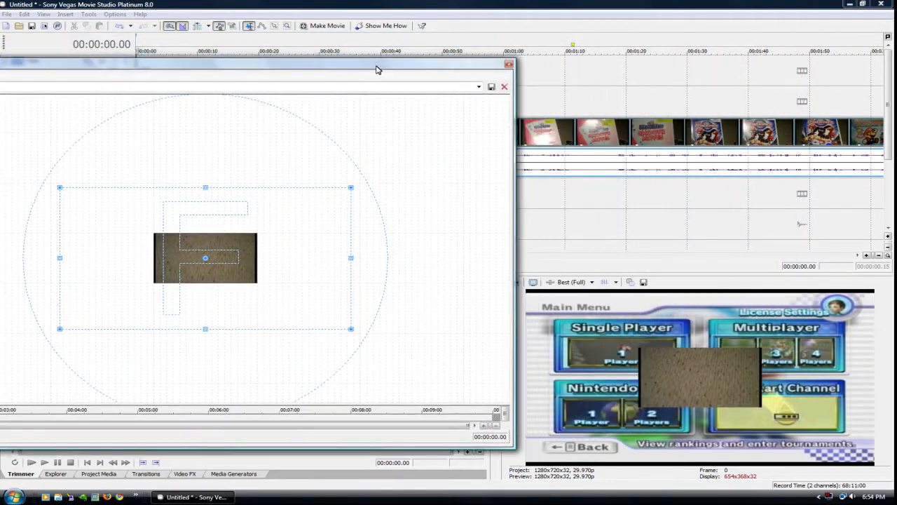
Enlarge the crop frame further and shift the inset toward the lower-left corner.
{"action": "mouse_move", "coordinate": [352, 188]}
{"action": "left_mouse_down"}
{"action": "mouse_move", "coordinate": [424, 153]}
{"action": "mouse_move", "coordinate": [405, 161]}
{"action": "left_mouse_up"}
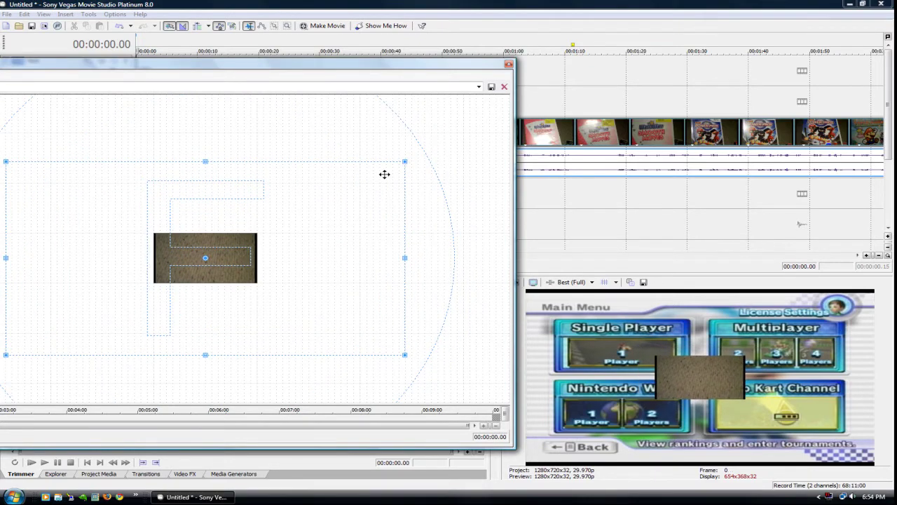
{"action": "mouse_move", "coordinate": [317, 71]}
{"action": "left_mouse_down"}
{"action": "mouse_move", "coordinate": [452, 52]}
{"action": "mouse_move", "coordinate": [465, 42]}
{"action": "mouse_move", "coordinate": [447, 58]}
{"action": "left_mouse_up"}
{"action": "mouse_move", "coordinate": [348, 229]}
{"action": "left_mouse_down"}
{"action": "mouse_move", "coordinate": [250, 290]}
{"action": "mouse_move", "coordinate": [294, 233]}
{"action": "mouse_move", "coordinate": [412, 191]}
{"action": "mouse_move", "coordinate": [467, 155]}
{"action": "mouse_move", "coordinate": [500, 152]}
{"action": "left_mouse_up"}
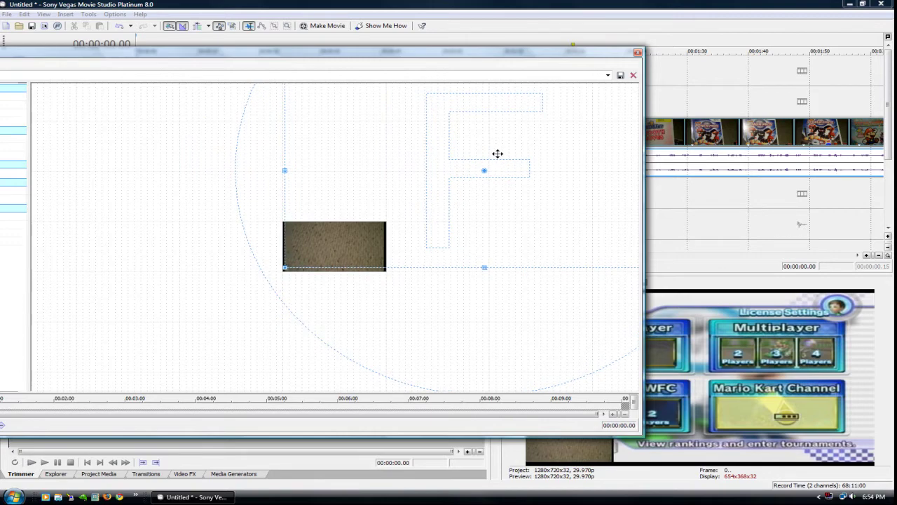
{"action": "left_click_drag", "start_coordinate": [403, 61], "coordinate": [540, 55]}
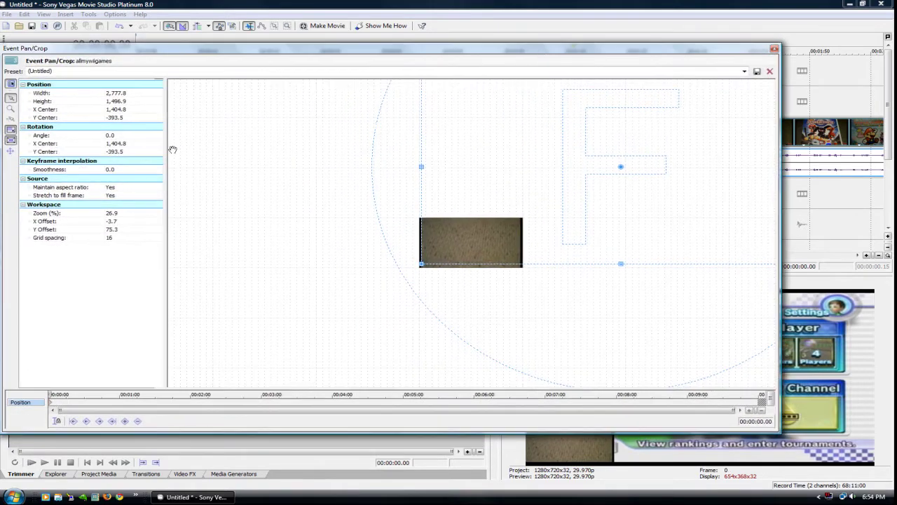
Set Maintain aspect ratio to No and nudge the inset's framing.
{"action": "left_click", "coordinate": [113, 188]}
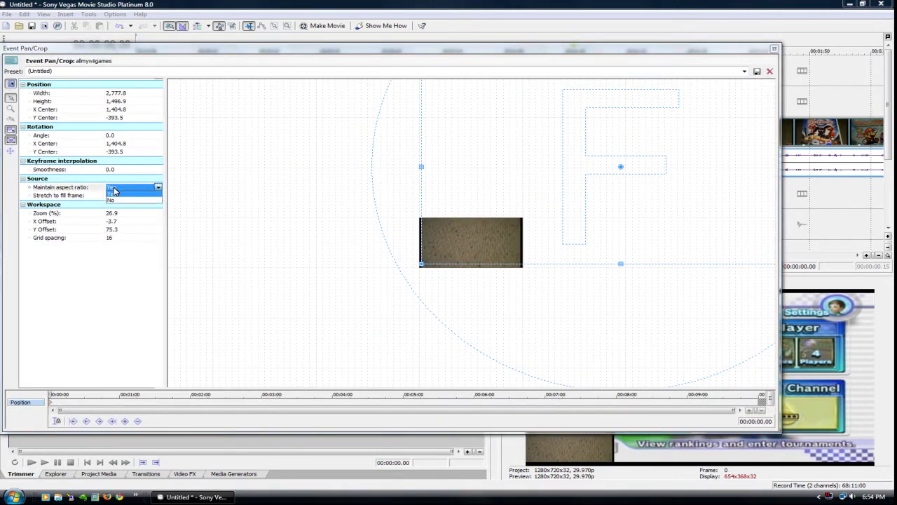
{"action": "left_click", "coordinate": [117, 200]}
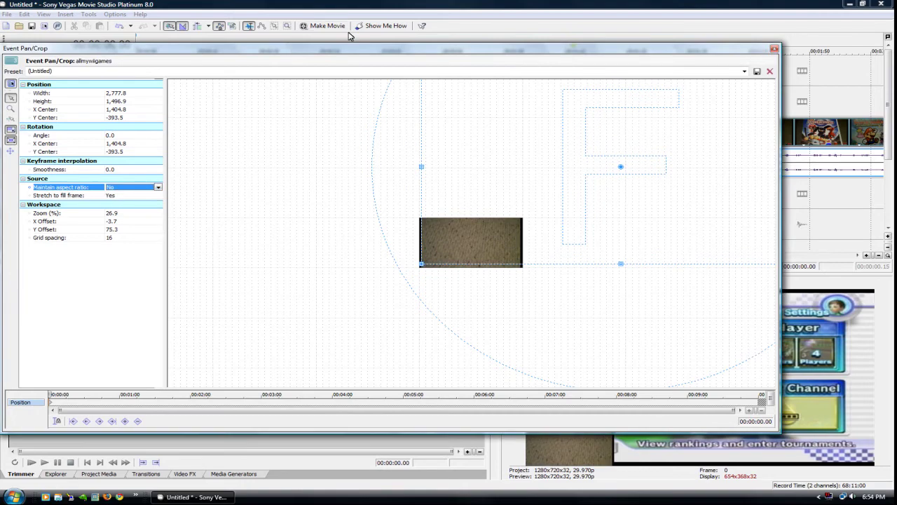
{"action": "left_click_drag", "start_coordinate": [350, 56], "coordinate": [188, 66]}
{"action": "mouse_move", "coordinate": [360, 178]}
{"action": "left_mouse_down"}
{"action": "mouse_move", "coordinate": [344, 192]}
{"action": "mouse_move", "coordinate": [364, 182]}
{"action": "left_mouse_up"}
Settle the inset into the bottom-left corner and close the Pan/Crop window.
{"action": "mouse_move", "coordinate": [307, 62]}
{"action": "left_mouse_down"}
{"action": "mouse_move", "coordinate": [102, 65]}
{"action": "mouse_move", "coordinate": [133, 30]}
{"action": "mouse_move", "coordinate": [208, 26]}
{"action": "left_mouse_up"}
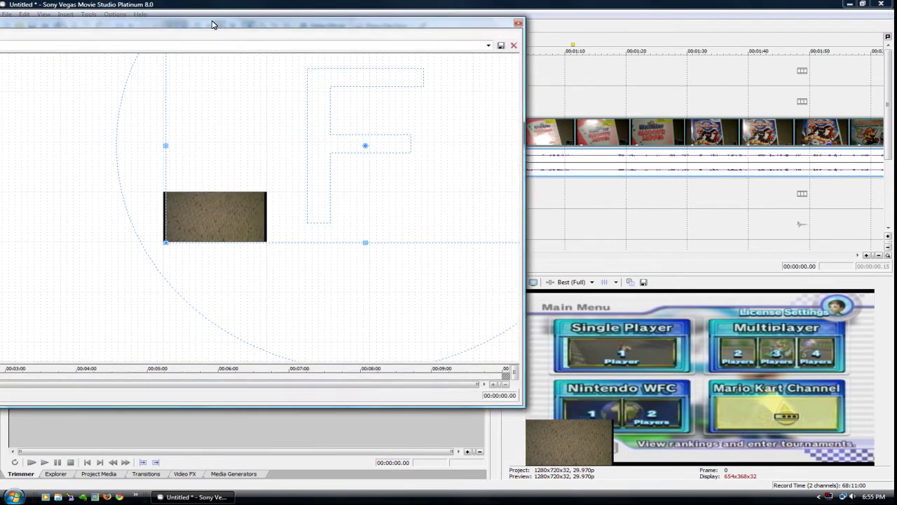
{"action": "mouse_move", "coordinate": [214, 24]}
{"action": "left_mouse_down"}
{"action": "mouse_move", "coordinate": [261, 26]}
{"action": "mouse_move", "coordinate": [453, 98]}
{"action": "mouse_move", "coordinate": [467, 253]}
{"action": "mouse_move", "coordinate": [462, 86]}
{"action": "mouse_move", "coordinate": [270, 73]}
{"action": "mouse_move", "coordinate": [236, 88]}
{"action": "mouse_move", "coordinate": [184, 85]}
{"action": "mouse_move", "coordinate": [203, 62]}
{"action": "left_mouse_up"}
{"action": "mouse_move", "coordinate": [295, 218]}
{"action": "left_mouse_down"}
{"action": "mouse_move", "coordinate": [254, 252]}
{"action": "mouse_move", "coordinate": [106, 302]}
{"action": "mouse_move", "coordinate": [157, 256]}
{"action": "mouse_move", "coordinate": [239, 256]}
{"action": "mouse_move", "coordinate": [240, 235]}
{"action": "mouse_move", "coordinate": [296, 208]}
{"action": "mouse_move", "coordinate": [291, 220]}
{"action": "left_mouse_up"}
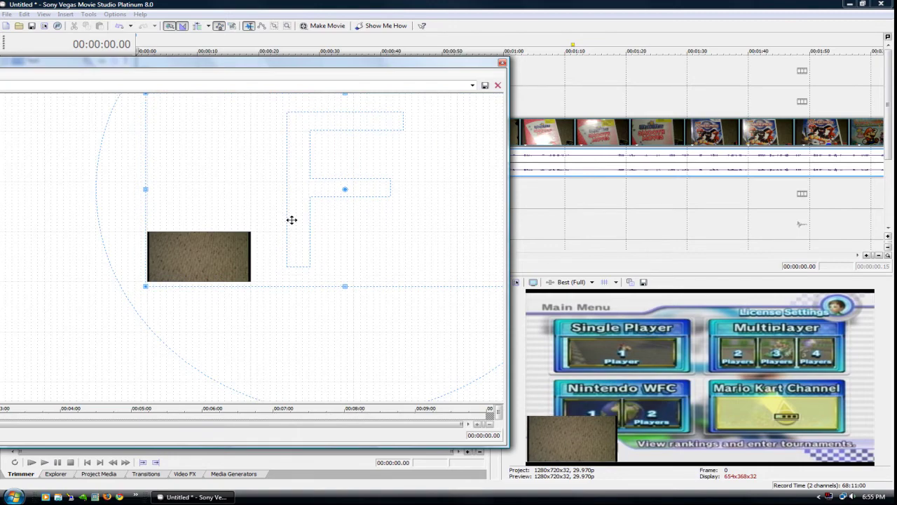
{"action": "left_click", "coordinate": [502, 65]}
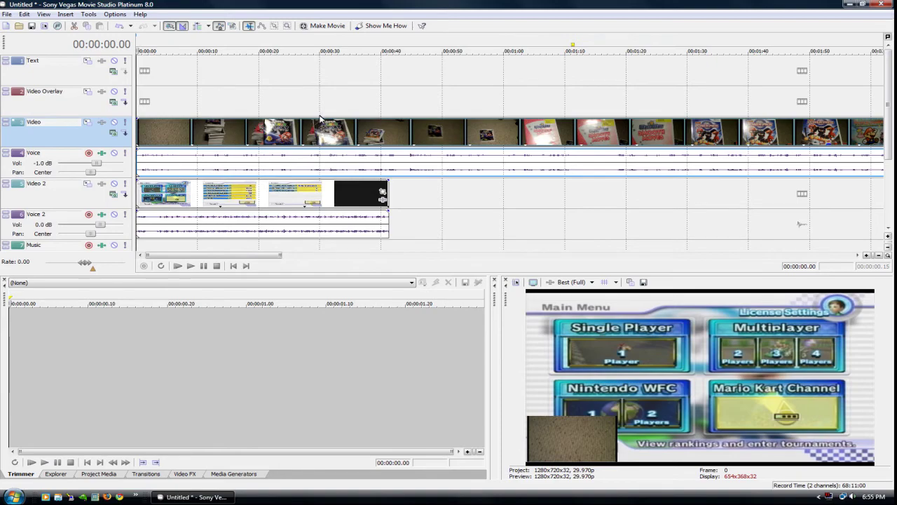
{"action": "mouse_move", "coordinate": [416, 297]}
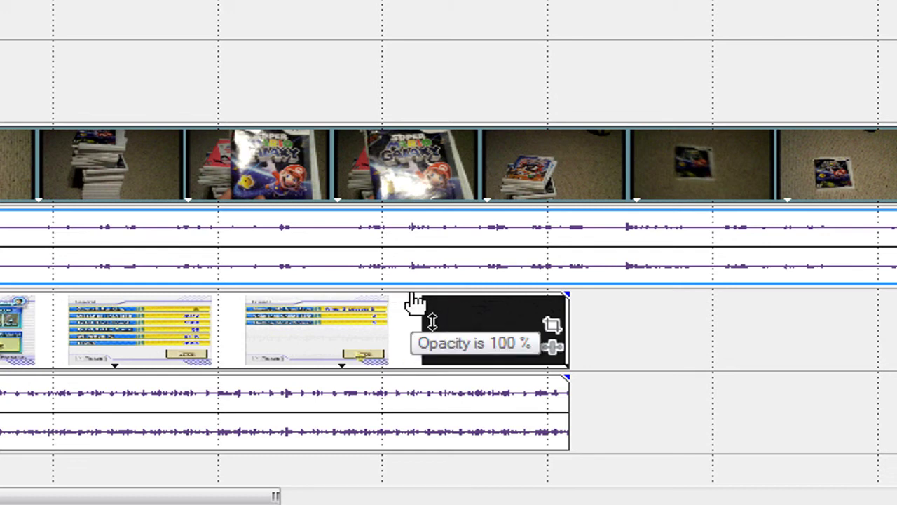
Try lowering the Video 2 clip's opacity, then drag the allmywiigames clip's opacity down.
{"action": "mouse_move", "coordinate": [414, 300]}
{"action": "left_mouse_down"}
{"action": "mouse_move", "coordinate": [421, 326]}
{"action": "mouse_move", "coordinate": [413, 365]}
{"action": "mouse_move", "coordinate": [415, 316]}
{"action": "mouse_move", "coordinate": [409, 361]}
{"action": "mouse_move", "coordinate": [422, 354]}
{"action": "mouse_move", "coordinate": [432, 286]}
{"action": "left_mouse_up"}
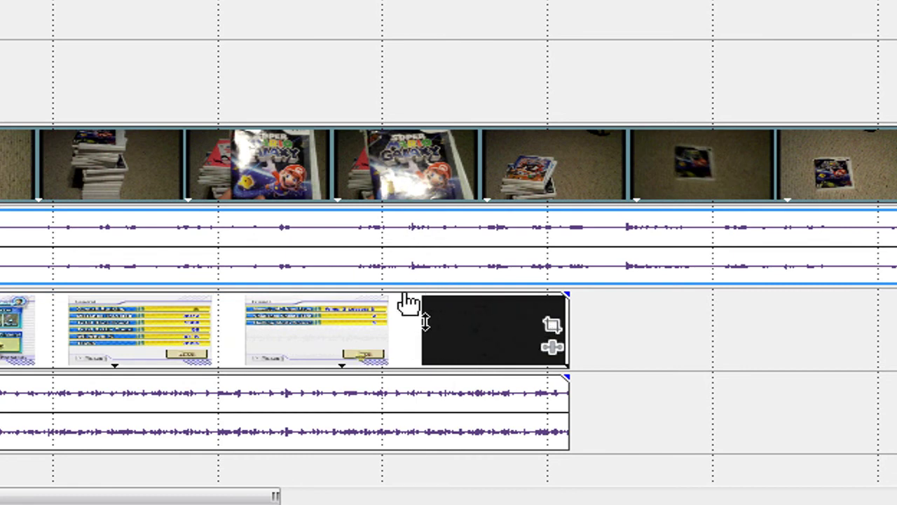
{"action": "mouse_move", "coordinate": [441, 132]}
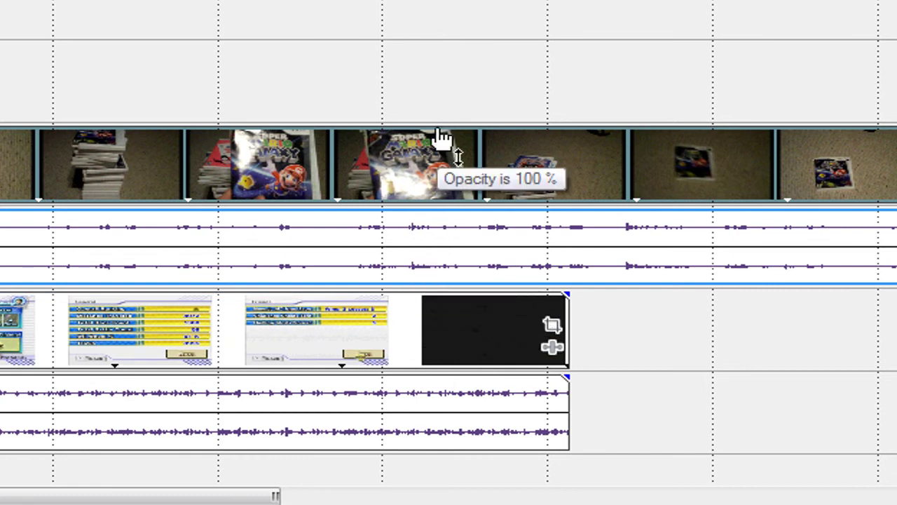
{"action": "mouse_move", "coordinate": [442, 138]}
{"action": "left_mouse_down"}
{"action": "mouse_move", "coordinate": [424, 208]}
{"action": "mouse_move", "coordinate": [464, 90]}
{"action": "mouse_move", "coordinate": [481, 200]}
{"action": "mouse_move", "coordinate": [460, 236]}
{"action": "mouse_move", "coordinate": [476, 114]}
{"action": "mouse_move", "coordinate": [467, 176]}
{"action": "mouse_move", "coordinate": [512, 98]}
{"action": "left_mouse_up"}
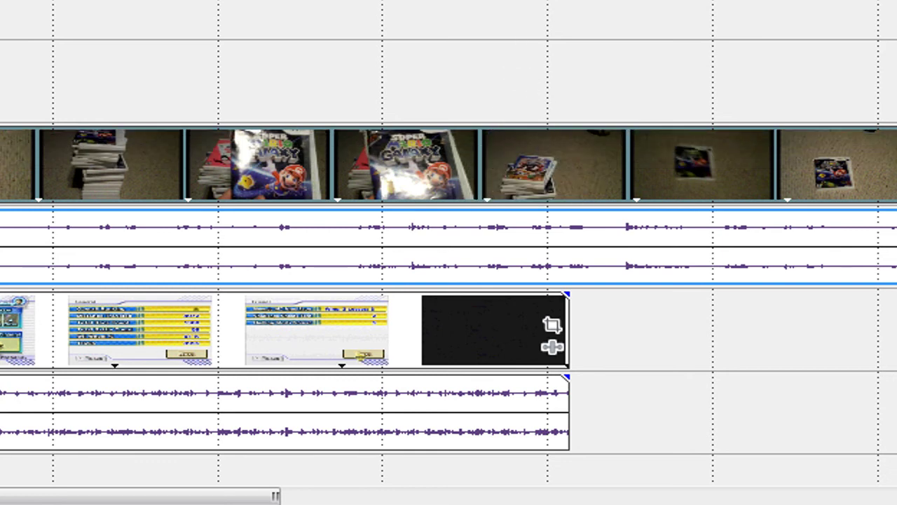